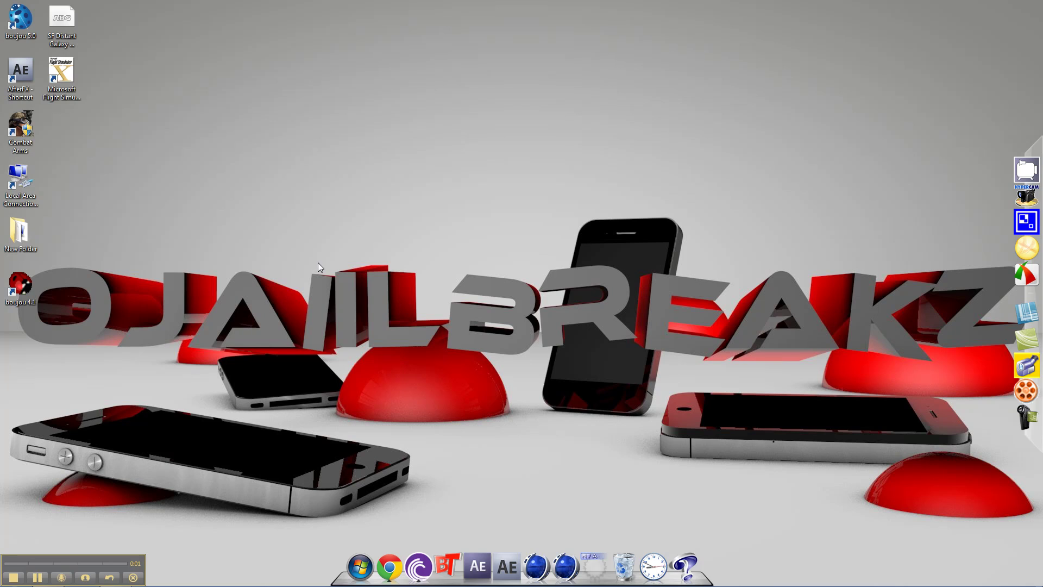
- Restore the After Effects project window showing Comp 1 with the Barrel Roll Trickshot.avi clip
{"action": "left_click_drag", "start_coordinate": [312, 83], "coordinate": [698, 489]}
{"action": "left_click_drag", "start_coordinate": [1003, 4], "coordinate": [215, 357]}
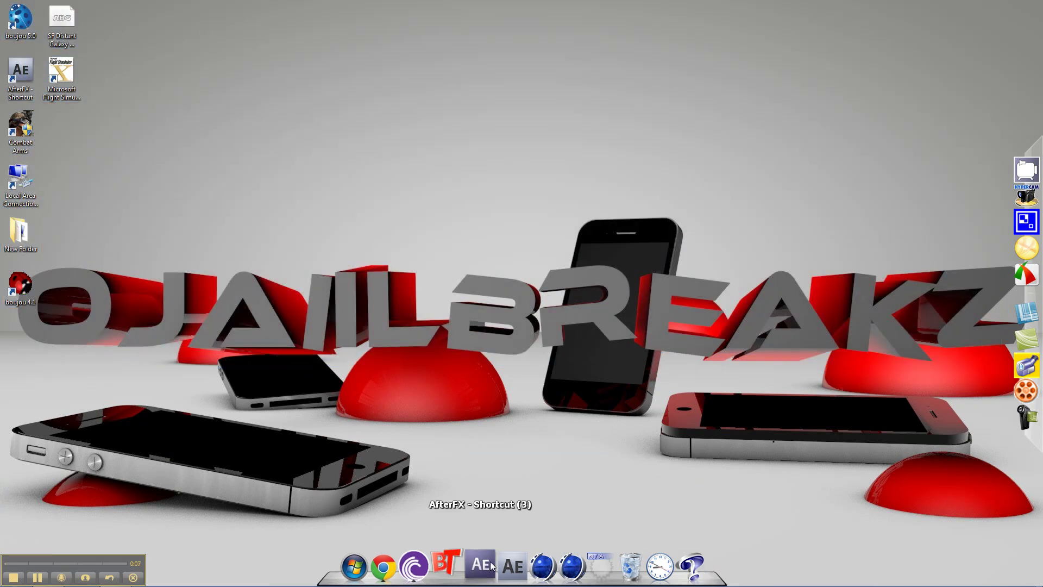
{"action": "left_click", "coordinate": [115, 575]}
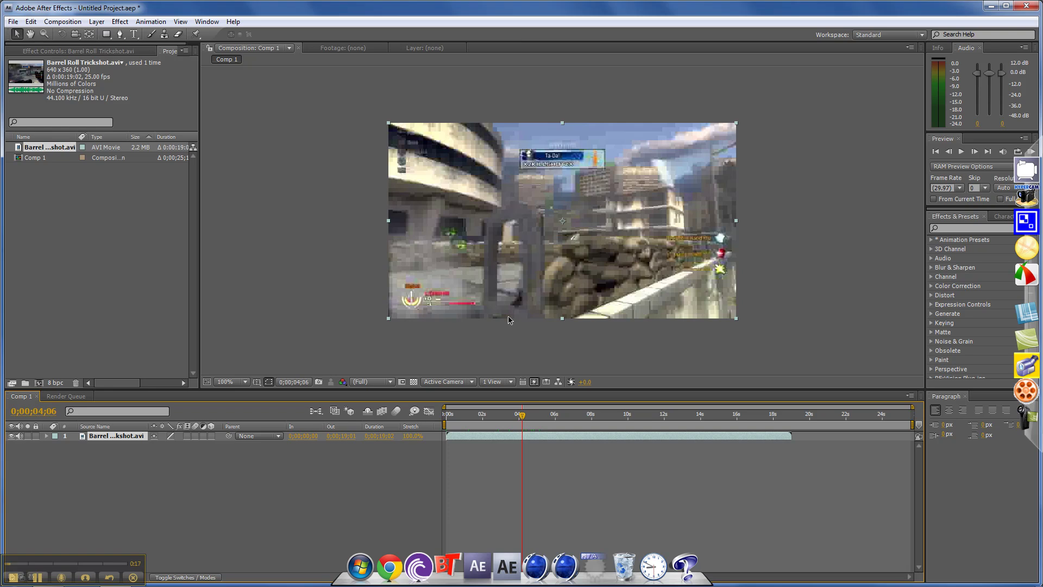
- Select the Barrel Roll Trickshot.avi layer and move the current time from 0;00;04;06 to 0;00;04;12
{"action": "left_click_drag", "start_coordinate": [509, 320], "coordinate": [509, 320]}
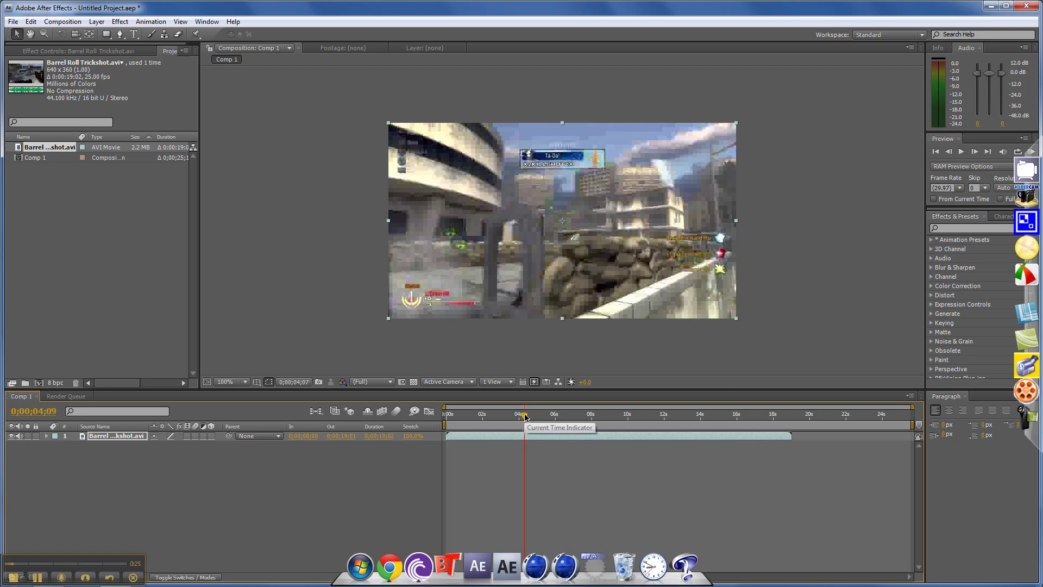
{"action": "left_click_drag", "start_coordinate": [523, 417], "coordinate": [527, 417]}
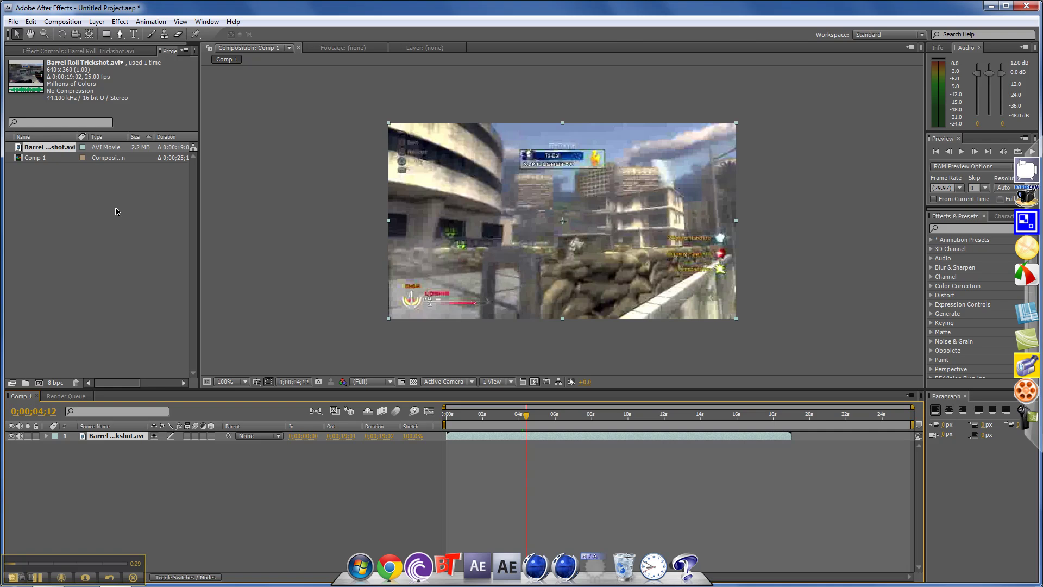
- Apply Effect > Video Copilot > Twitch to the clip layer, giving Amount 100 and Speed 5
{"action": "left_click", "coordinate": [120, 22]}
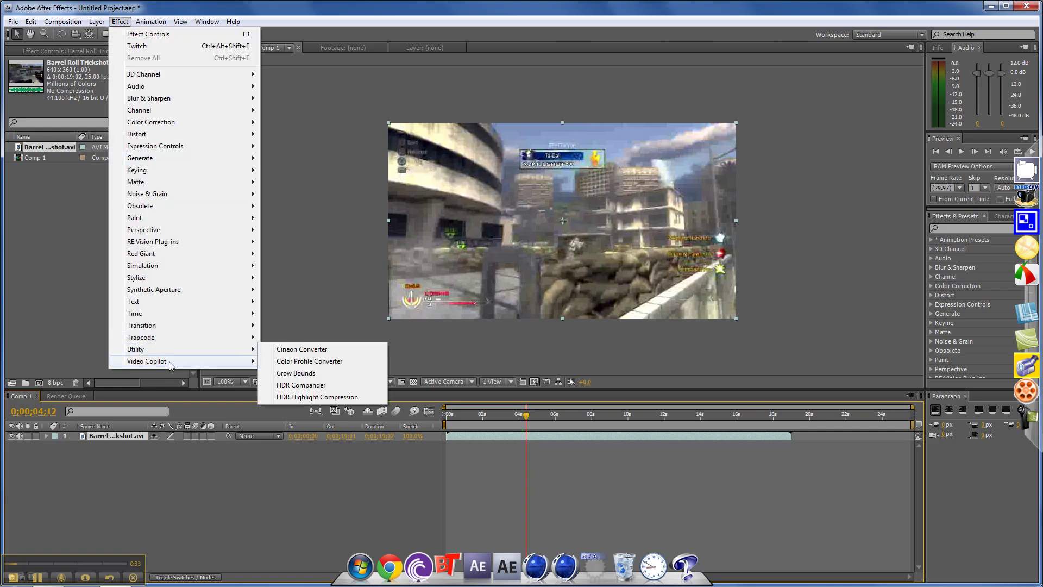
{"action": "mouse_move", "coordinate": [213, 361]}
{"action": "left_click", "coordinate": [282, 374]}
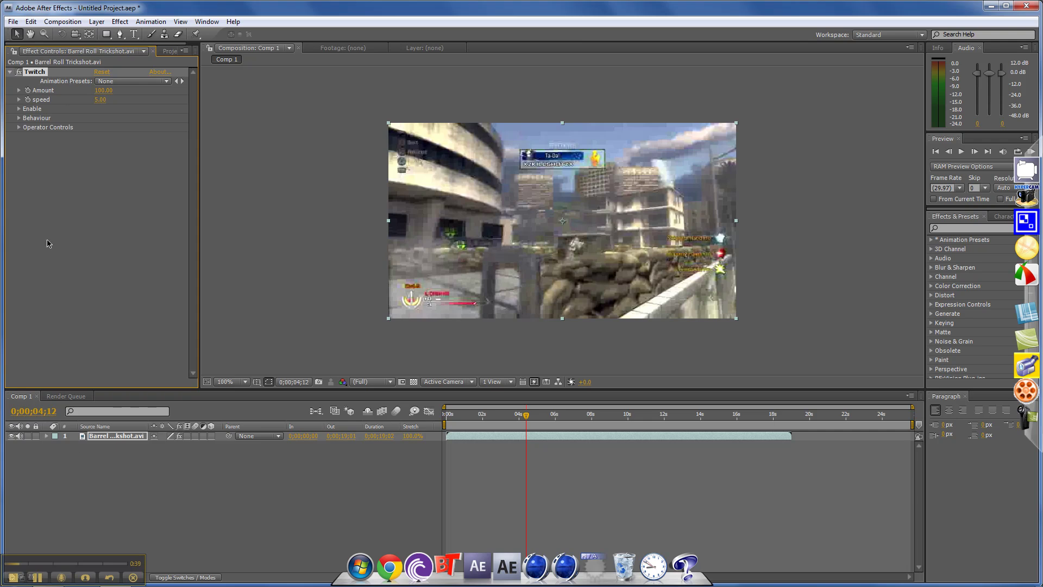
- Reveal the layer's Twitch properties and set an Amount keyframe of 0 at 0;00;04;12
{"action": "left_click", "coordinate": [47, 435]}
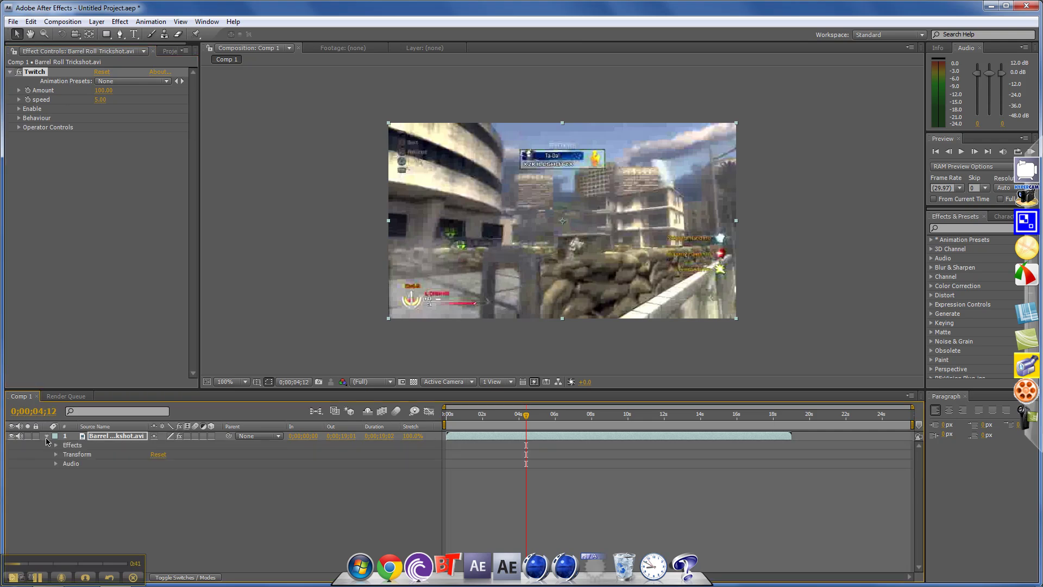
{"action": "left_click", "coordinate": [57, 451]}
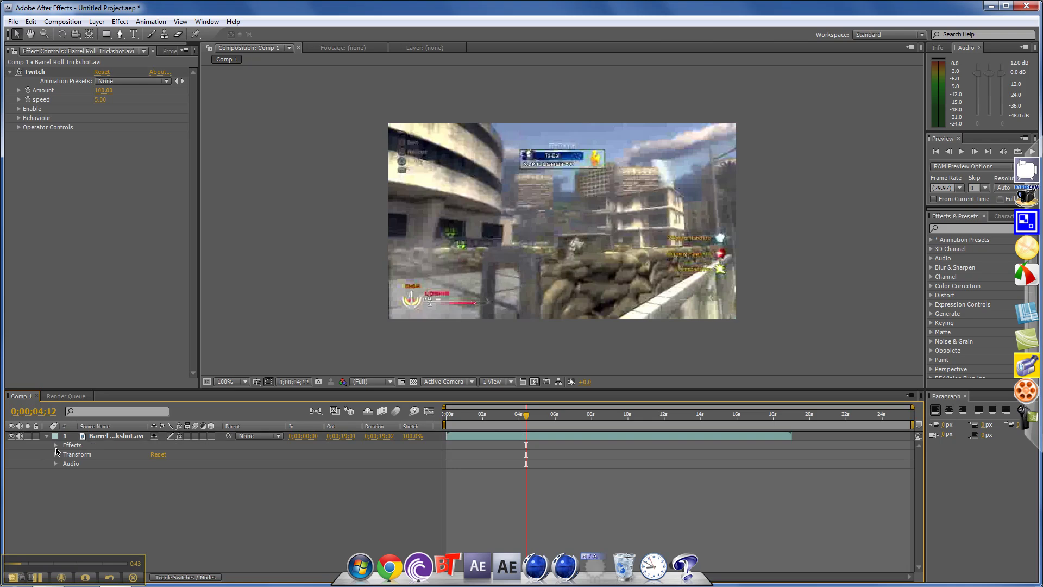
{"action": "left_click", "coordinate": [57, 446]}
{"action": "left_click", "coordinate": [65, 456]}
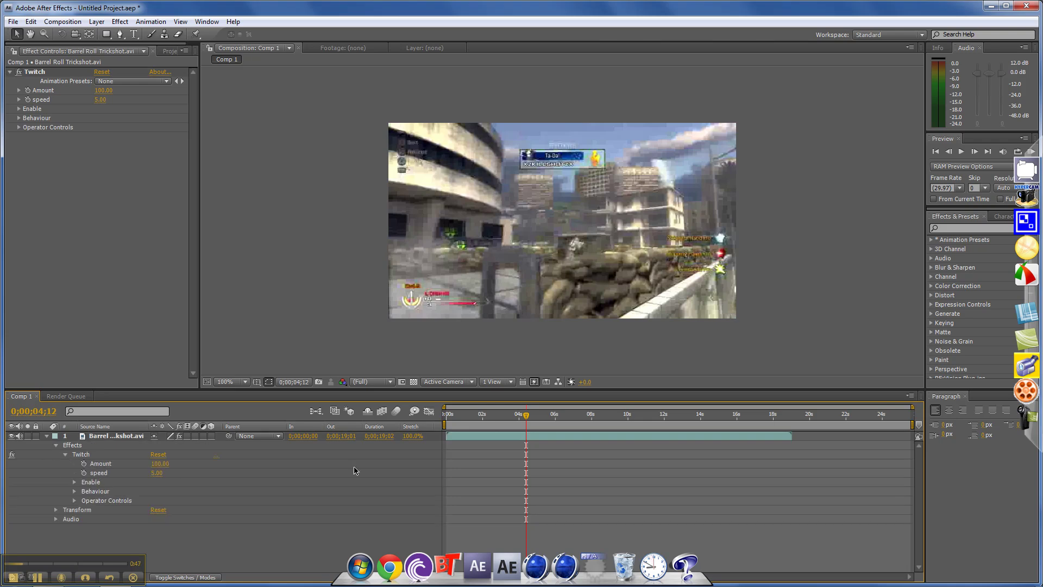
{"action": "left_click", "coordinate": [84, 464]}
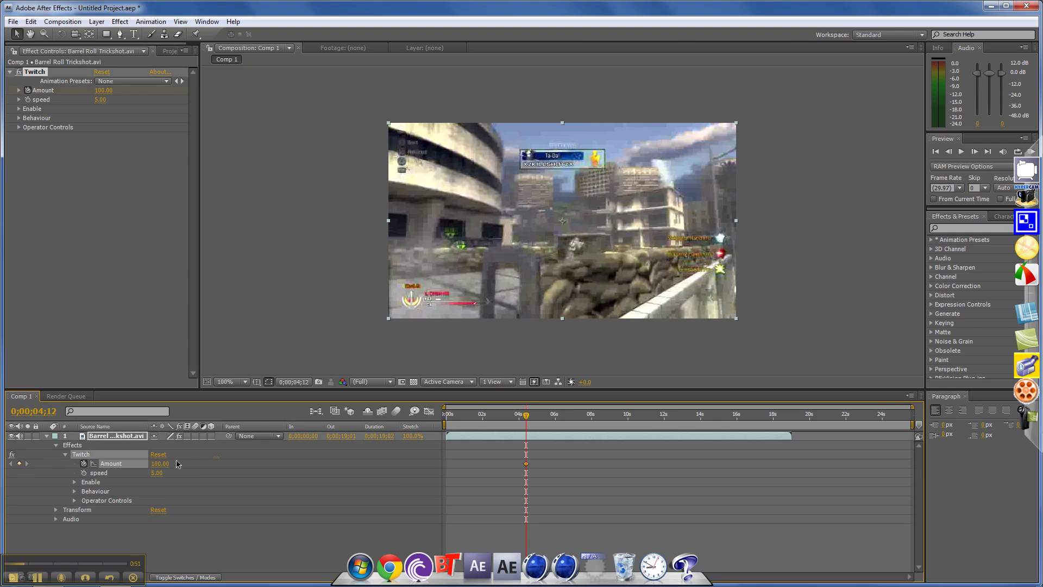
{"action": "left_click_drag", "start_coordinate": [165, 464], "coordinate": [140, 466]}
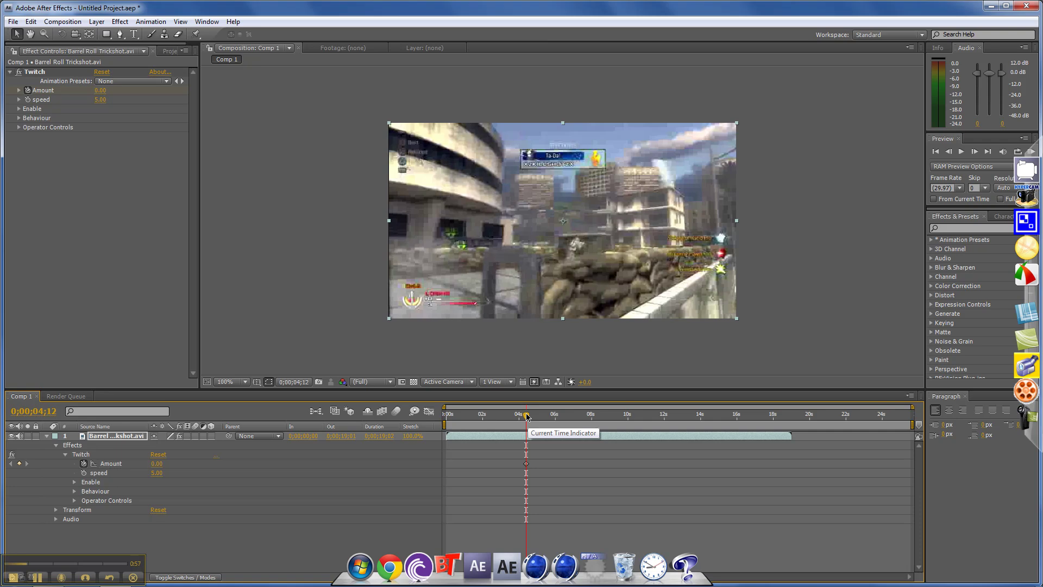
- Add a second Twitch Amount keyframe of 101 at 0;00;04;29
{"action": "left_click_drag", "start_coordinate": [529, 416], "coordinate": [538, 417]}
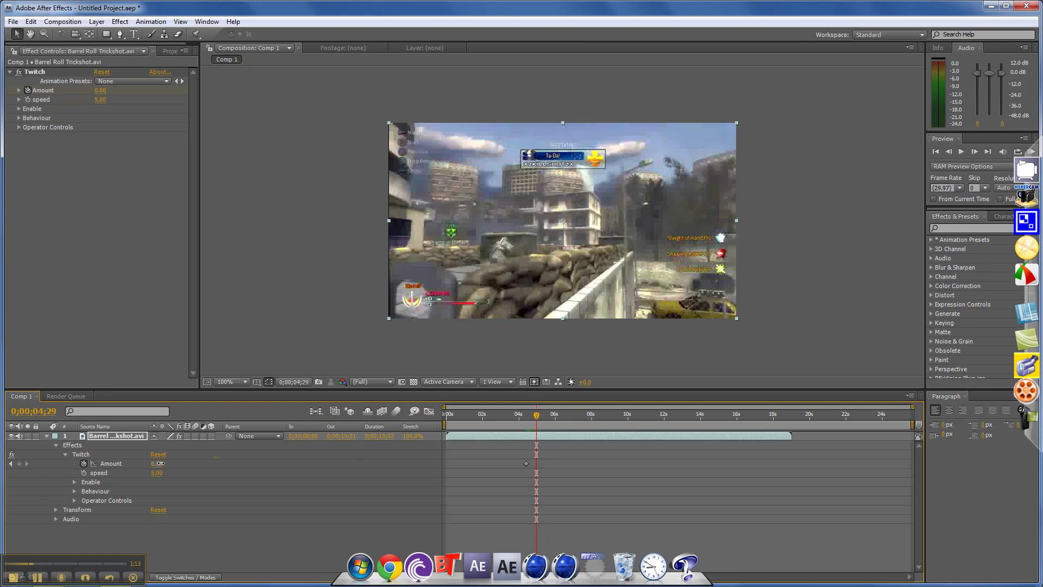
{"action": "left_click_drag", "start_coordinate": [156, 463], "coordinate": [164, 464]}
{"action": "left_click_drag", "start_coordinate": [231, 473], "coordinate": [226, 472]}
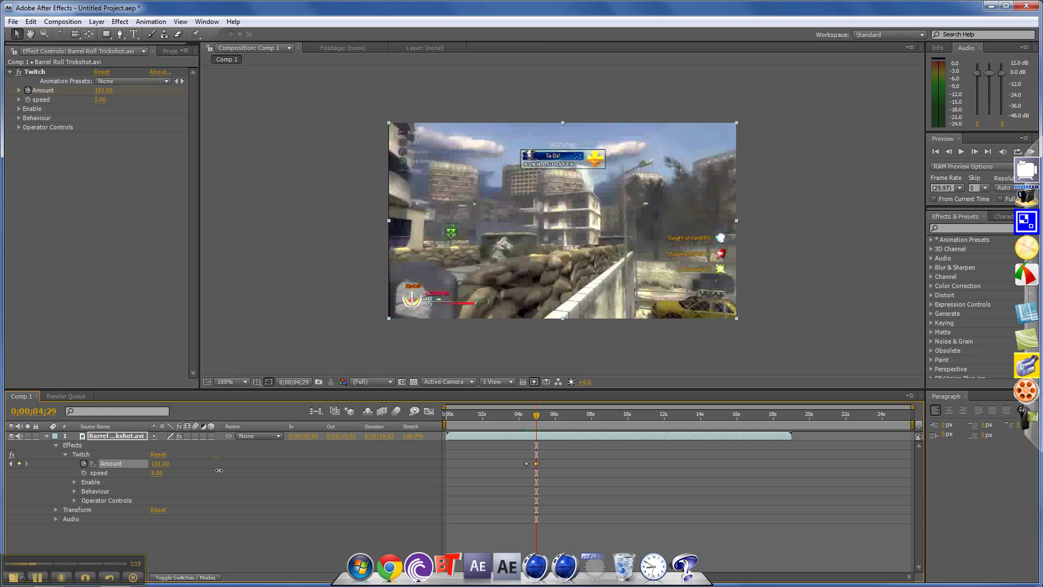
{"action": "left_click_drag", "start_coordinate": [219, 470], "coordinate": [223, 472]}
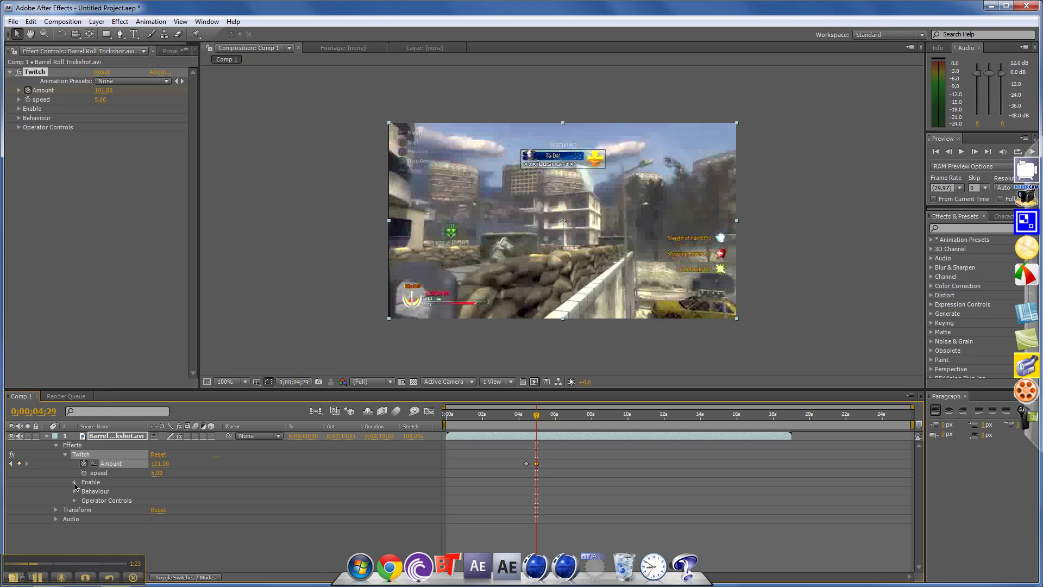
{"action": "left_click", "coordinate": [75, 483]}
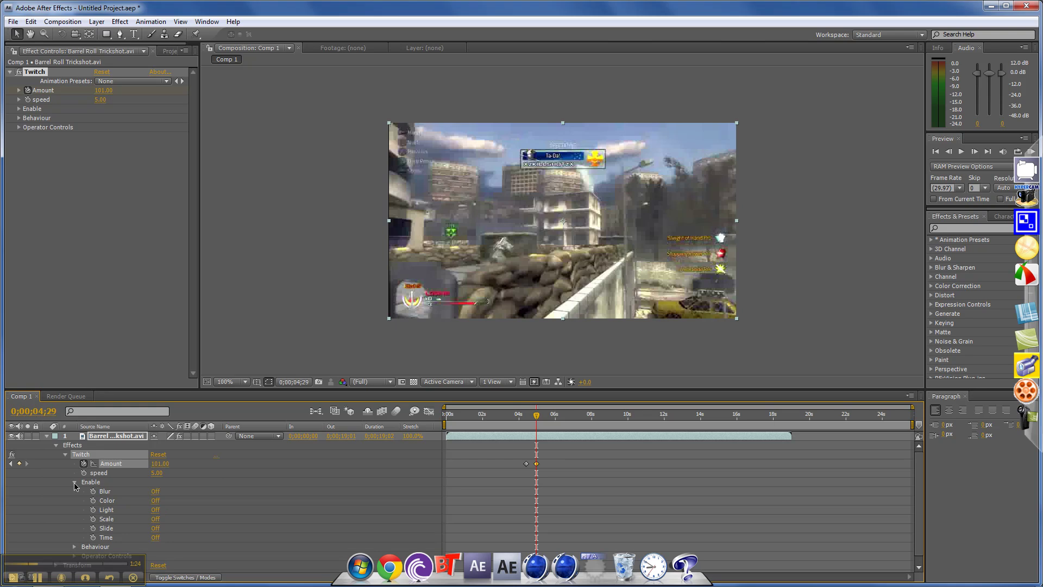
- Turn on Twitch's Color and Slide options under Enable, then scrub ahead to preview the glitch
{"action": "left_click", "coordinate": [155, 500]}
{"action": "left_click", "coordinate": [156, 529]}
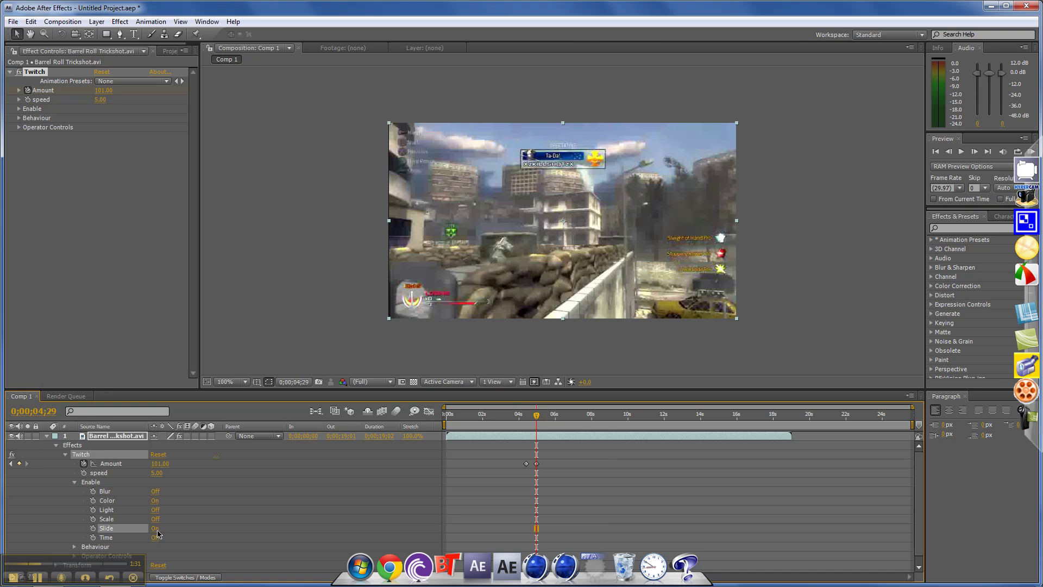
{"action": "left_click", "coordinate": [75, 483]}
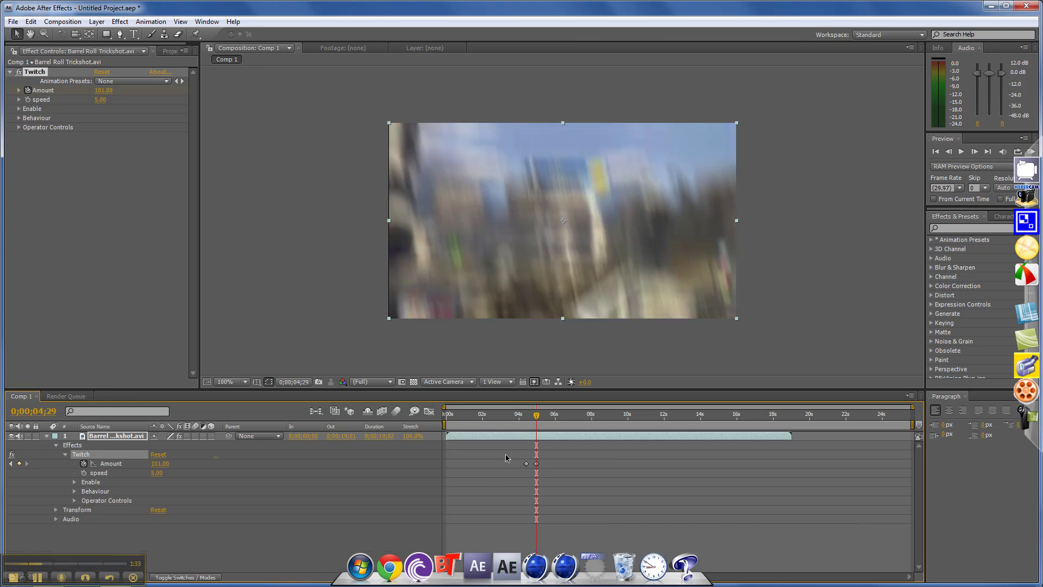
{"action": "mouse_move", "coordinate": [536, 419]}
{"action": "left_mouse_down"}
{"action": "mouse_move", "coordinate": [555, 419]}
{"action": "mouse_move", "coordinate": [536, 424]}
{"action": "left_mouse_up"}
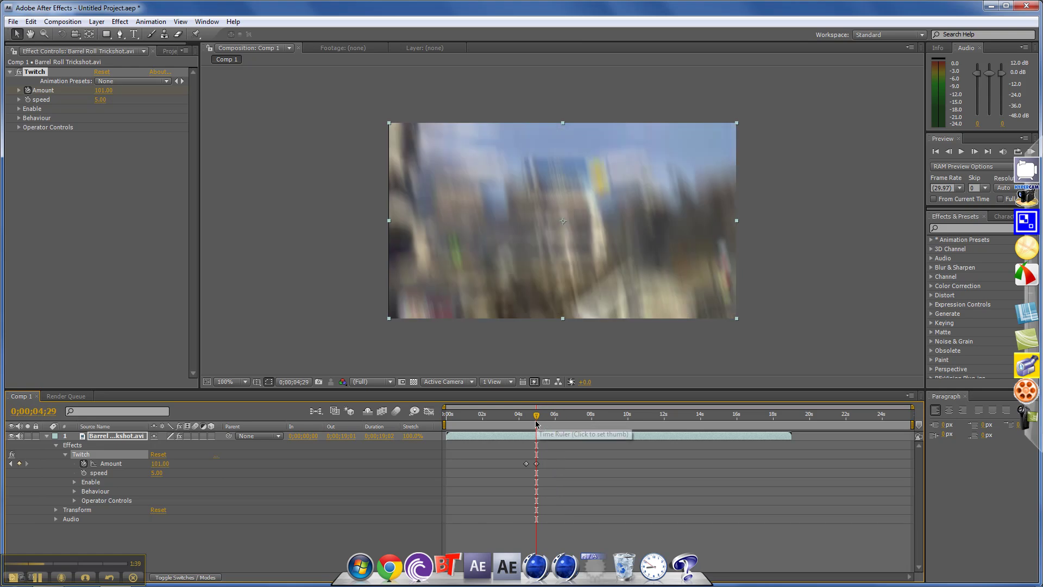
- Under Twitch > Operator Controls > Color, change the Colorize colour from orange to yellow
{"action": "left_click", "coordinate": [75, 492]}
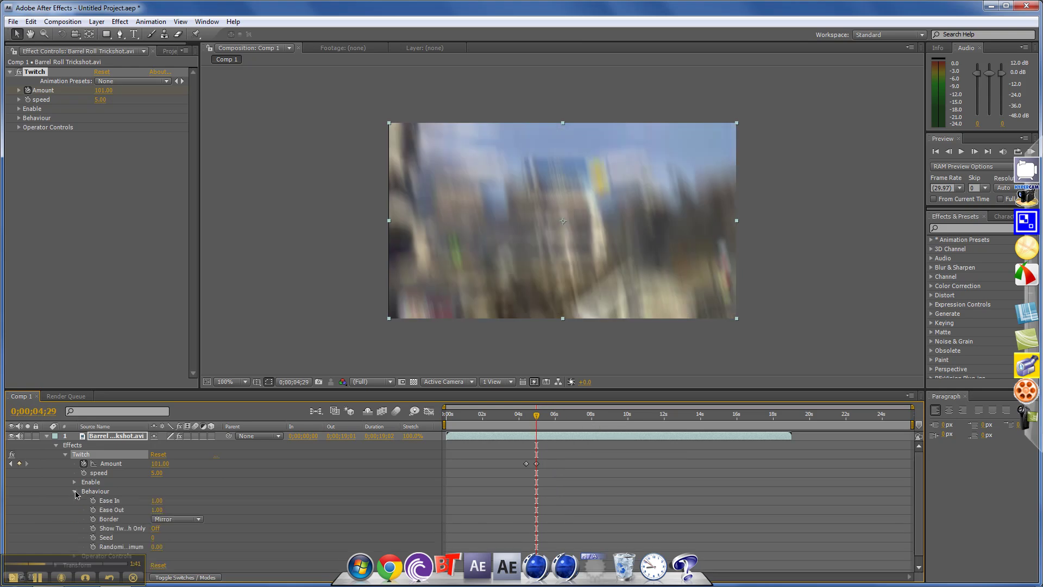
{"action": "left_click", "coordinate": [75, 492]}
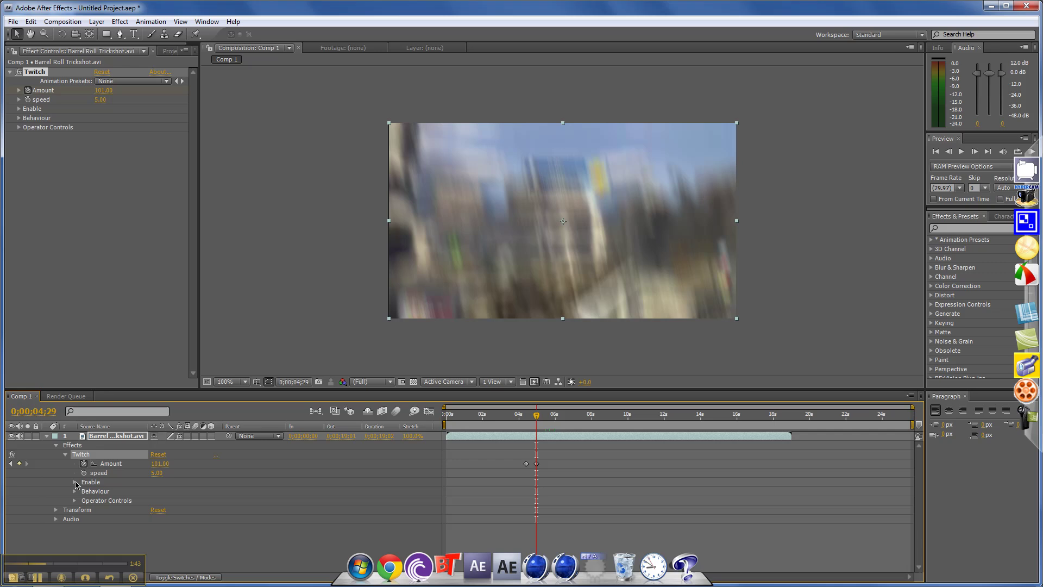
{"action": "key", "text": "F2"}
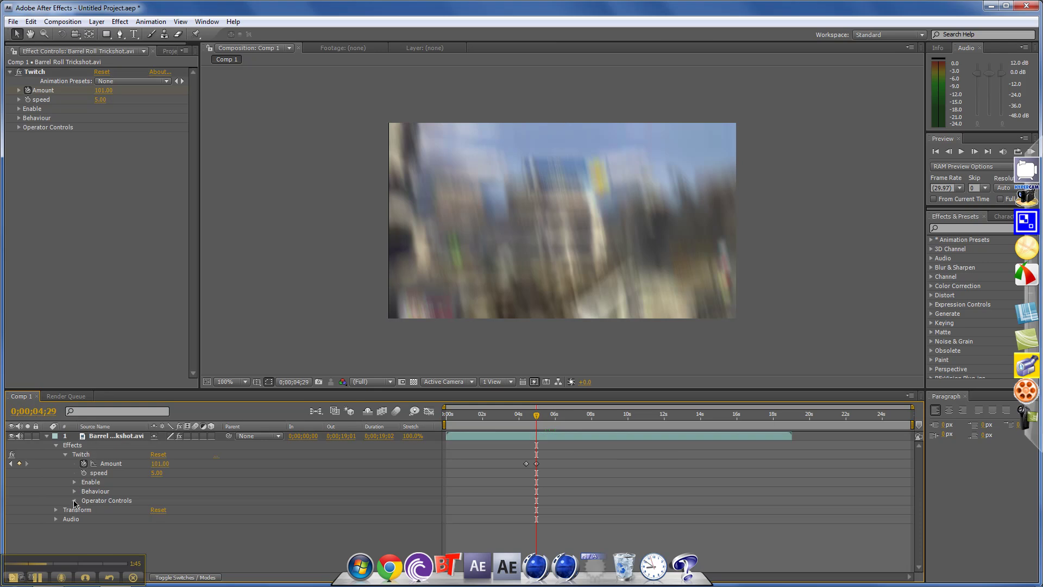
{"action": "left_click", "coordinate": [75, 501]}
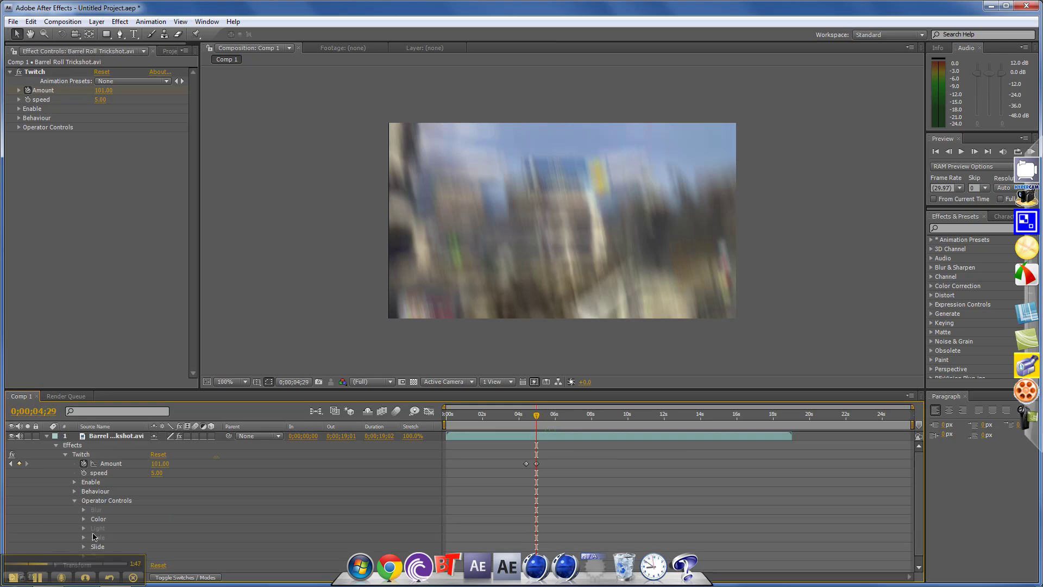
{"action": "scroll", "coordinate": [96, 536], "scroll_direction": "down", "scroll_amount": 1}
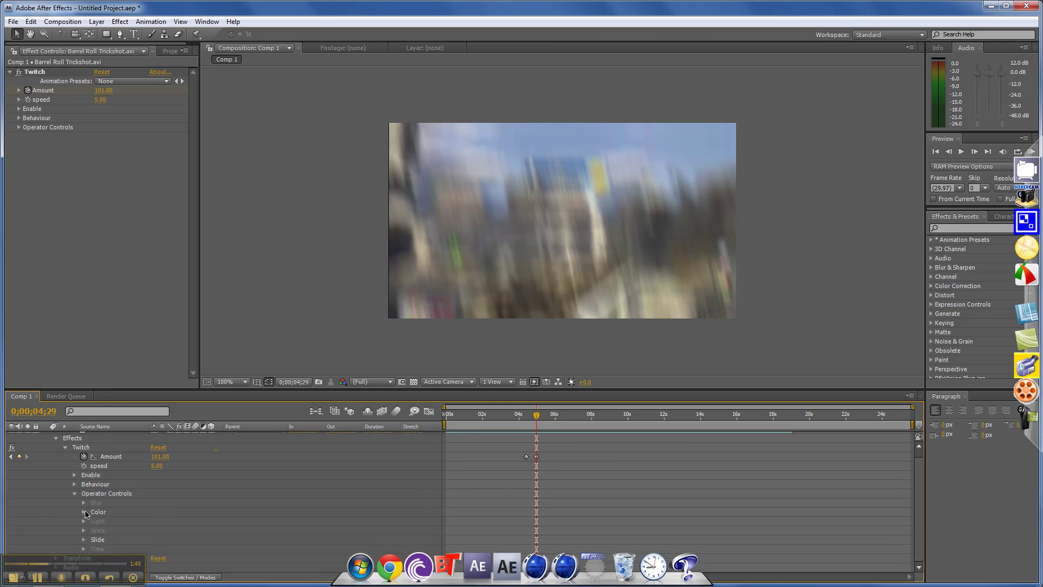
{"action": "left_click", "coordinate": [84, 513]}
{"action": "scroll", "coordinate": [156, 527], "scroll_direction": "down", "scroll_amount": 3}
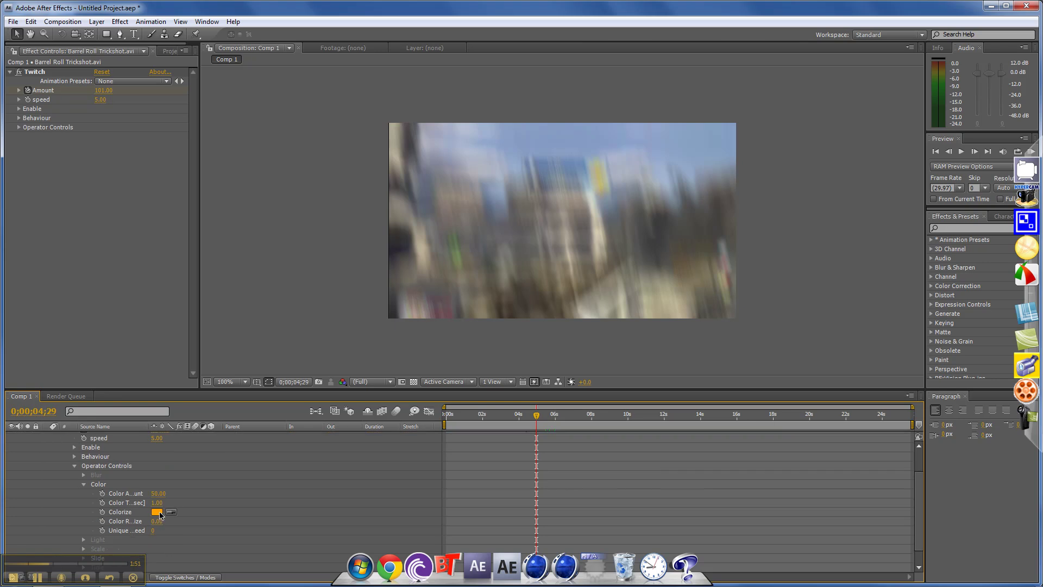
{"action": "left_click", "coordinate": [159, 513]}
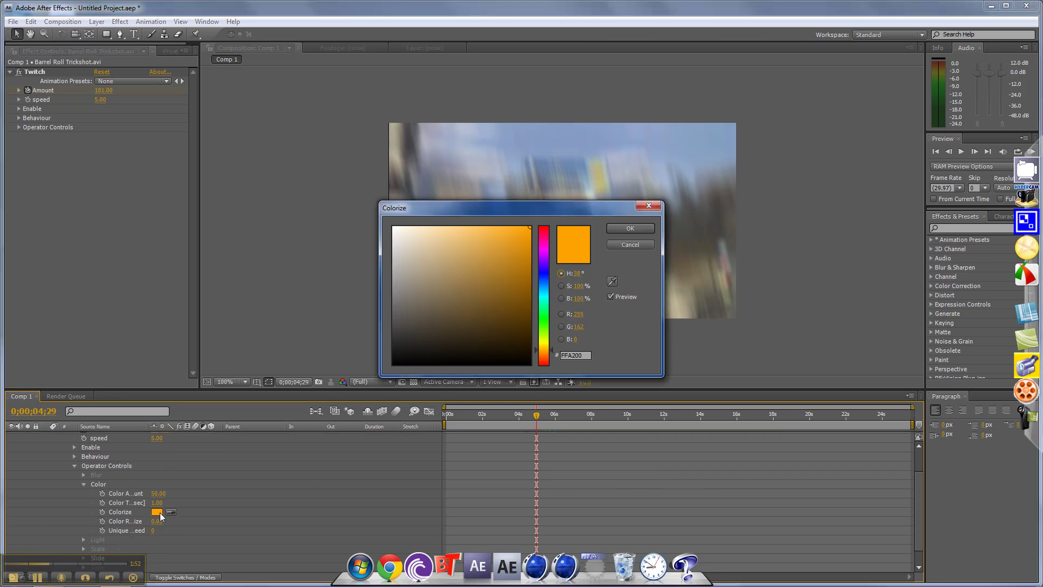
{"action": "left_click", "coordinate": [544, 342]}
{"action": "left_click", "coordinate": [642, 229]}
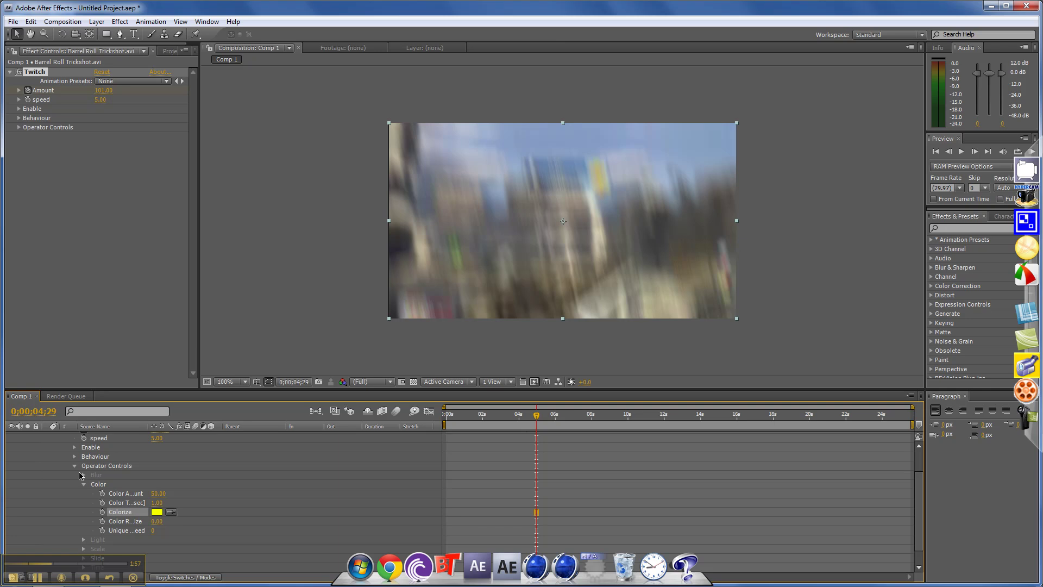
{"action": "left_click", "coordinate": [83, 485]}
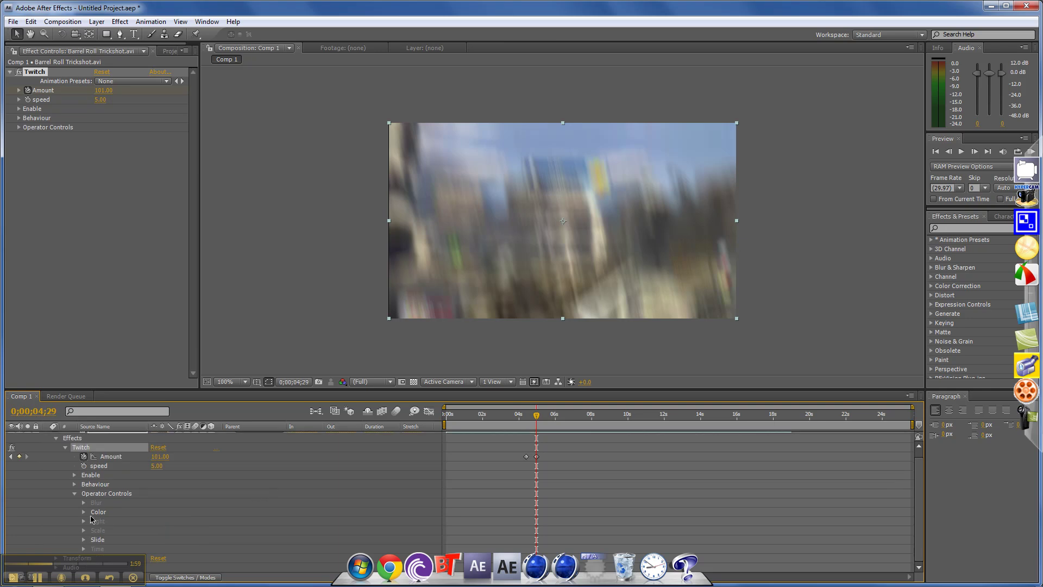
{"action": "left_click", "coordinate": [84, 542]}
- Raise Slide RGB Split to 40 and move the current time to 0;00;06;06
{"action": "scroll", "coordinate": [115, 521], "scroll_direction": "down", "scroll_amount": 3}
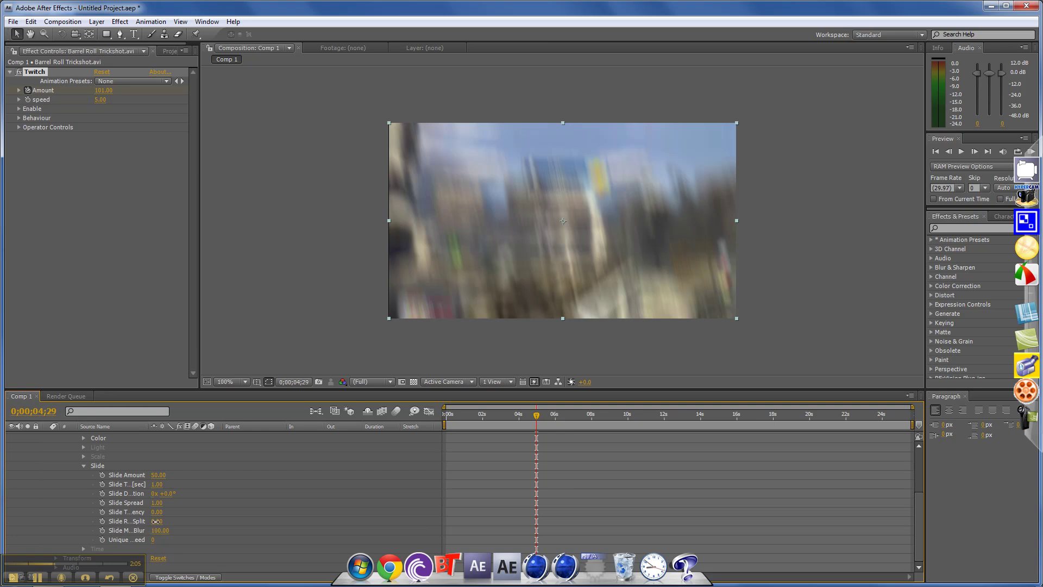
{"action": "left_click_drag", "start_coordinate": [156, 522], "coordinate": [165, 522]}
{"action": "left_click_drag", "start_coordinate": [183, 525], "coordinate": [185, 529]}
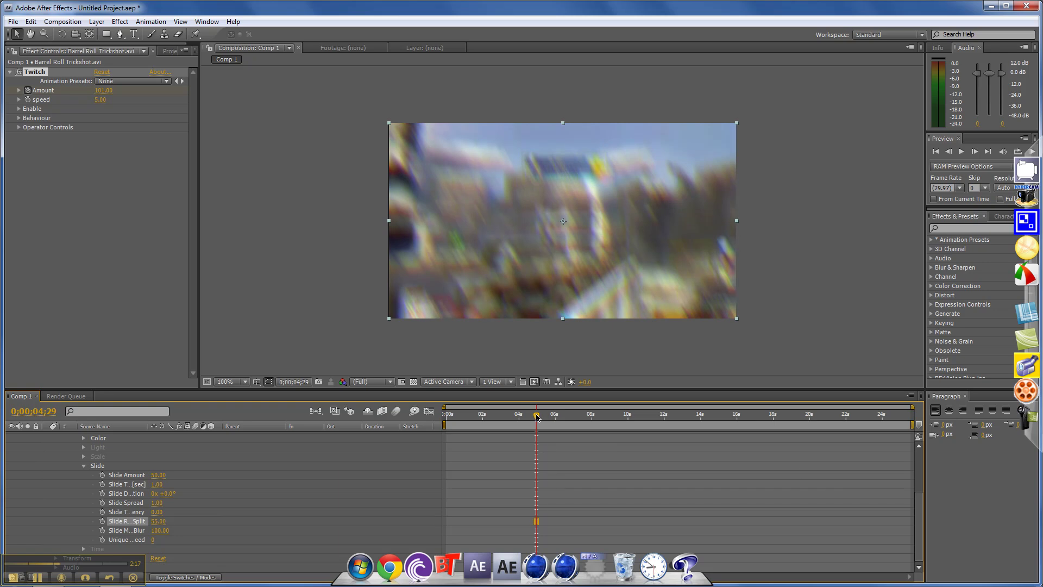
{"action": "left_click_drag", "start_coordinate": [537, 415], "coordinate": [554, 416]}
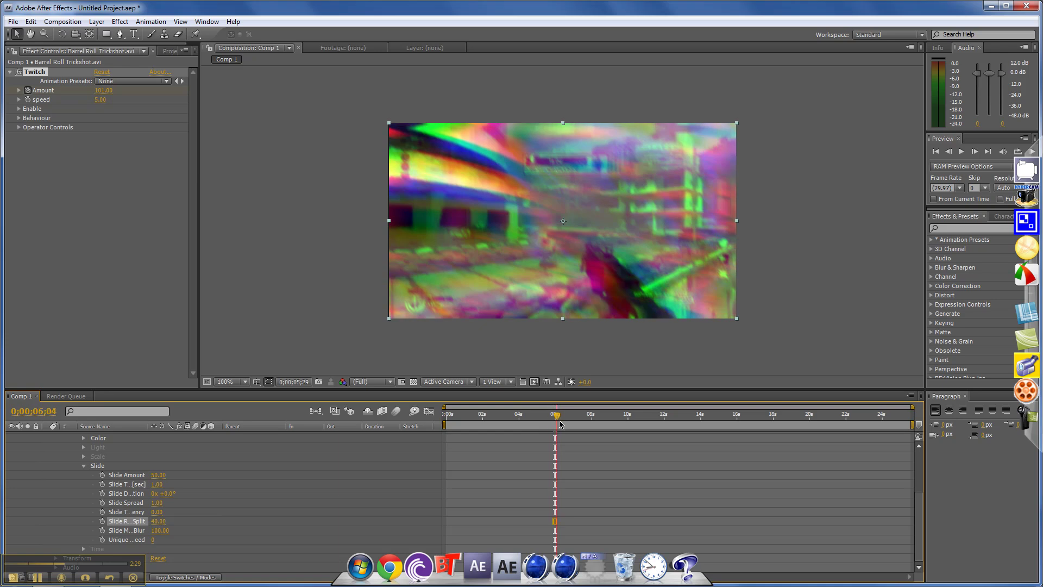
{"action": "left_click", "coordinate": [559, 419]}
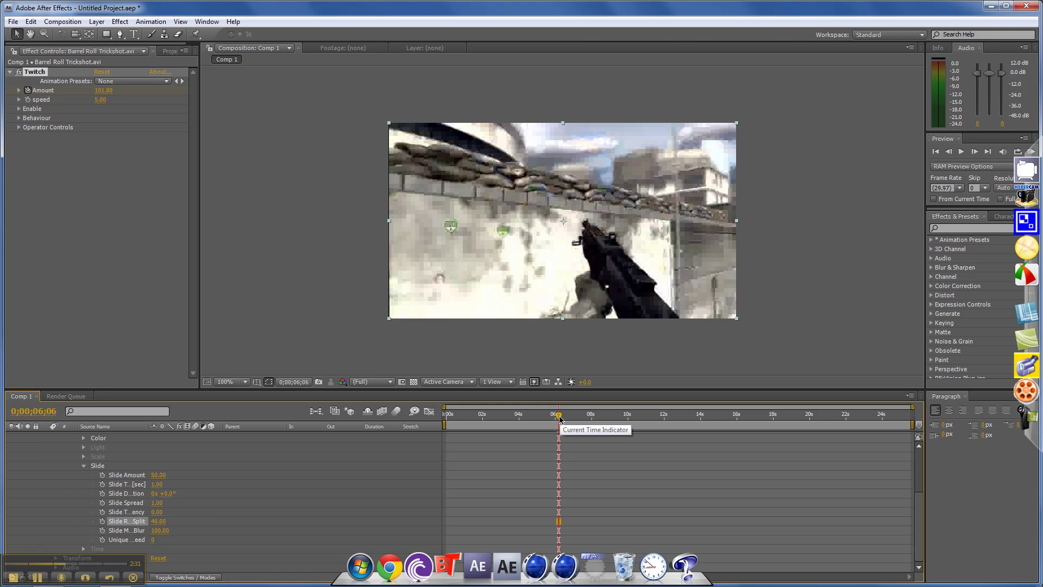
- Keyframe Twitch Amount at 0;00;06;06, then drop it to 0 at 0;00;06;10
{"action": "scroll", "coordinate": [349, 488], "scroll_direction": "up", "scroll_amount": 2}
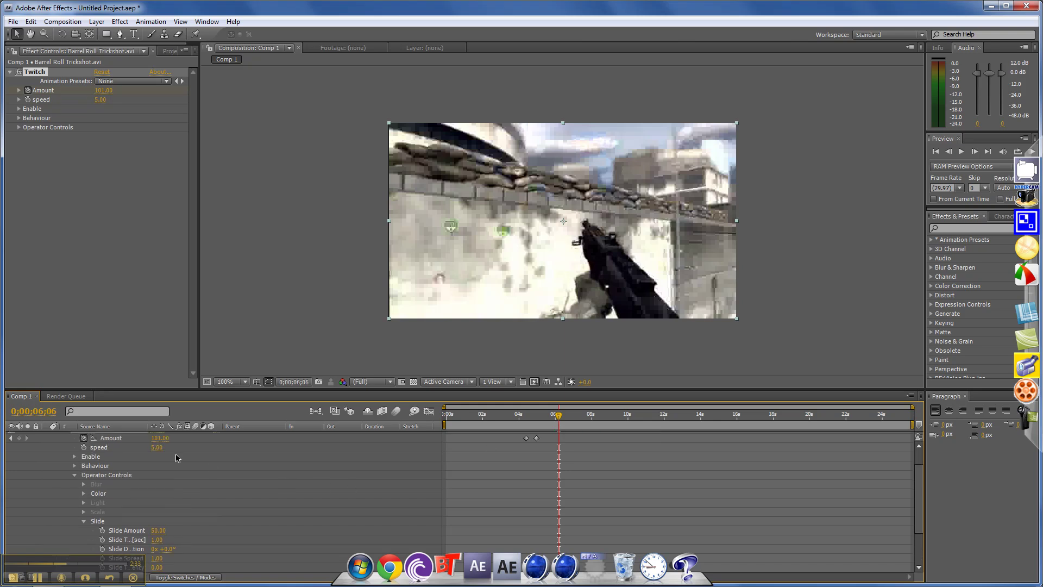
{"action": "scroll", "coordinate": [175, 458], "scroll_direction": "up", "scroll_amount": 1}
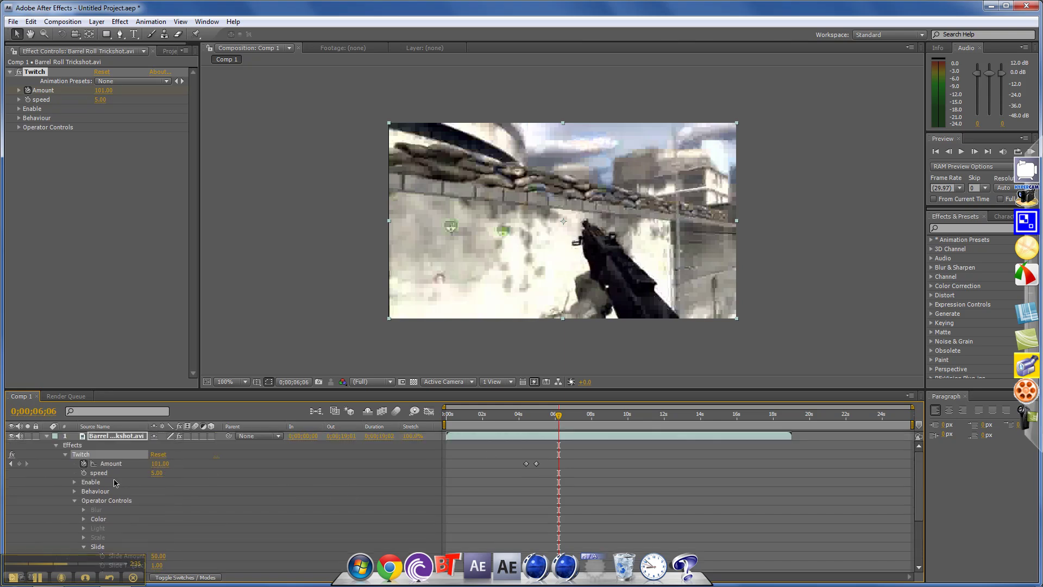
{"action": "left_click", "coordinate": [20, 464]}
{"action": "left_click_drag", "start_coordinate": [559, 417], "coordinate": [562, 417]}
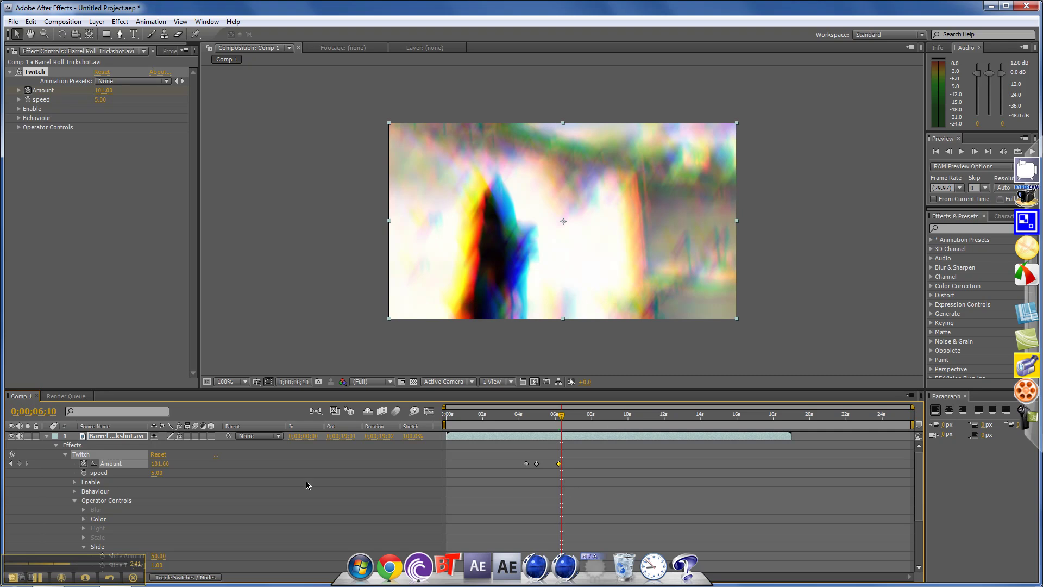
{"action": "left_click_drag", "start_coordinate": [160, 464], "coordinate": [139, 466]}
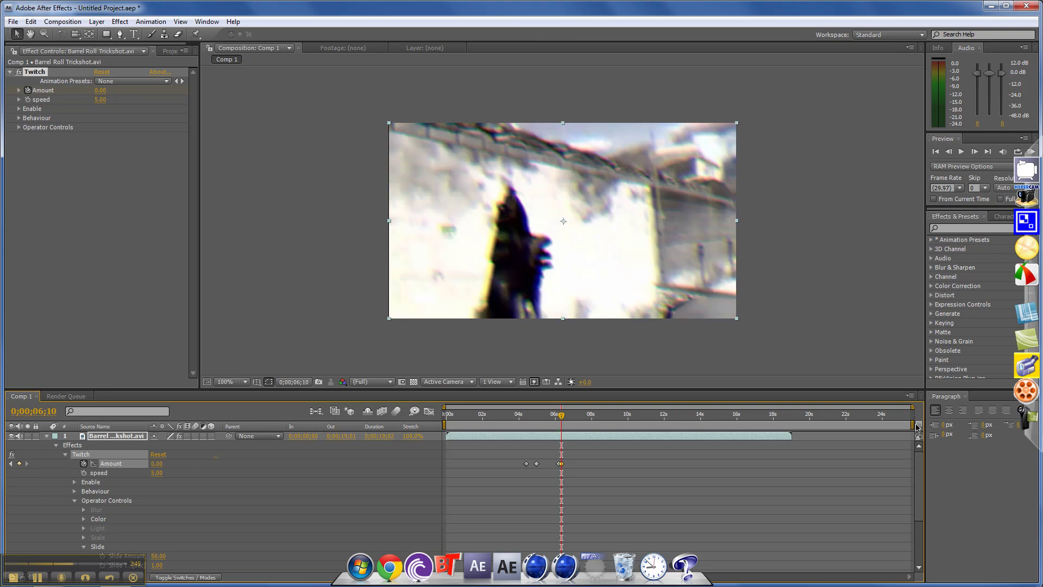
- Rewind to before the glitch burst and play a preview of Comp 1
{"action": "left_click", "coordinate": [553, 420]}
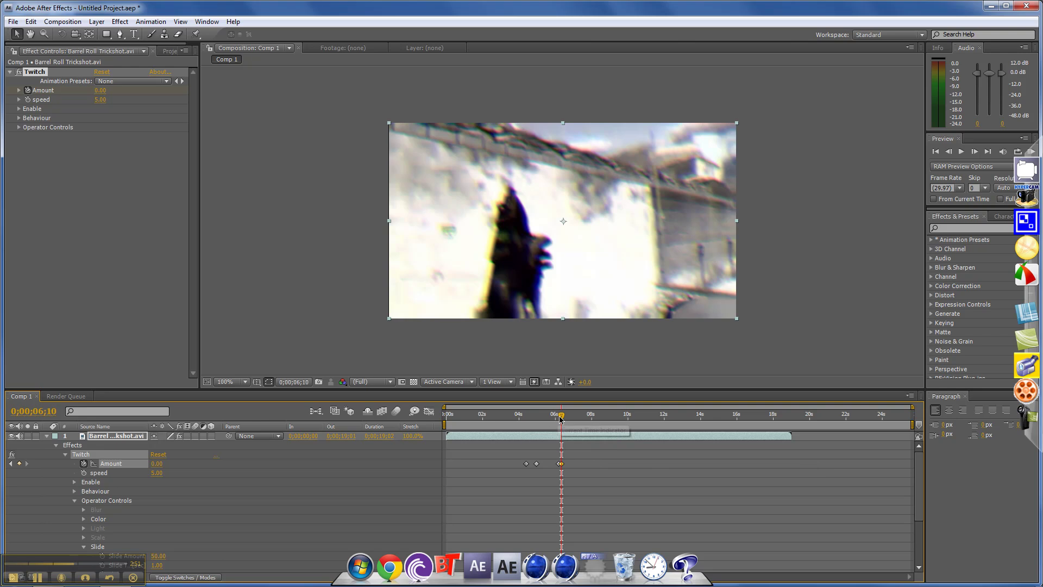
{"action": "left_click_drag", "start_coordinate": [543, 421], "coordinate": [520, 422]}
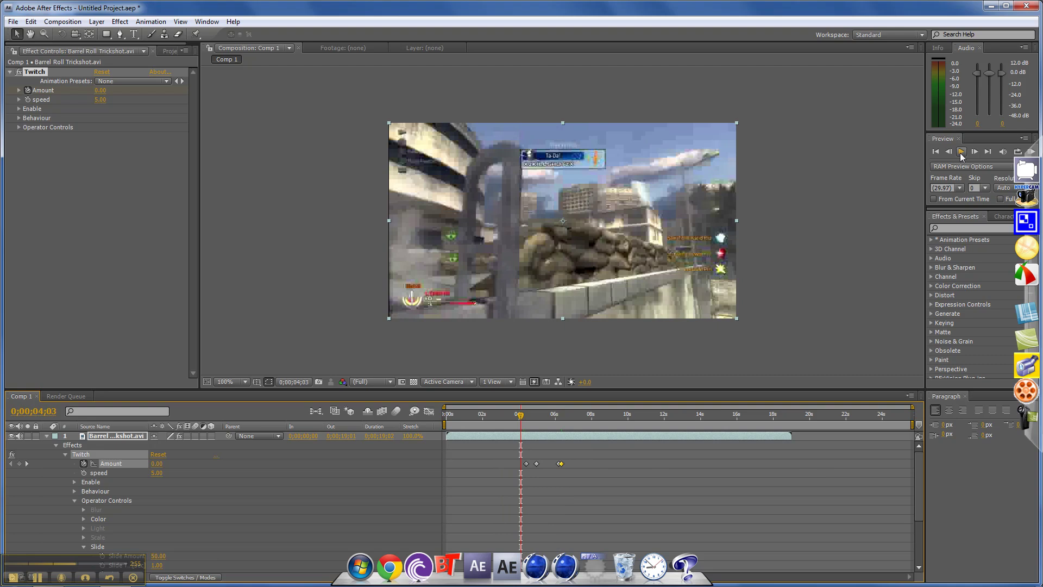
{"action": "left_click", "coordinate": [961, 152]}
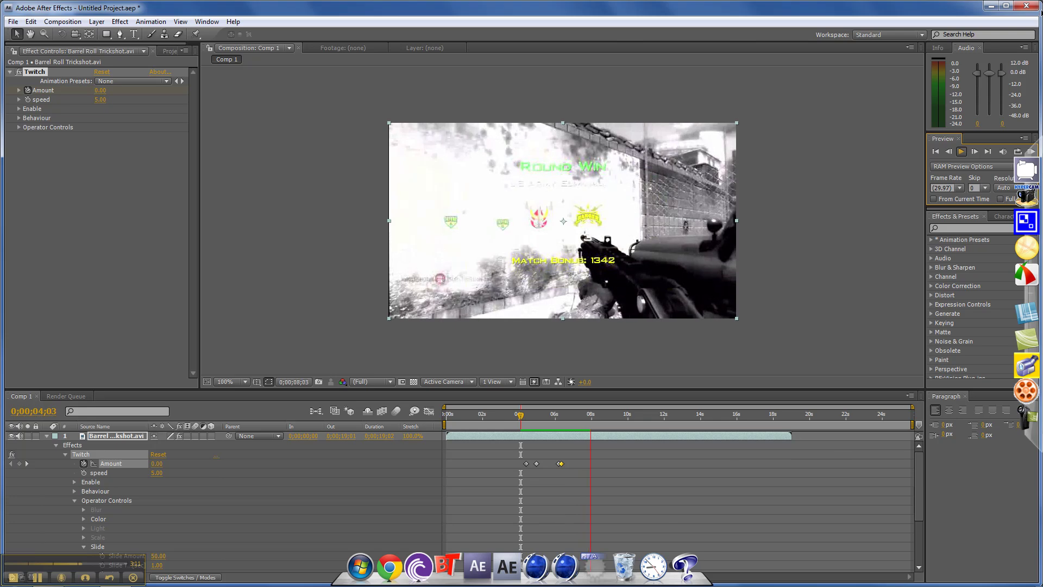
- Quit After Effects, bringing up the prompt to save 'Untitled Project.aep'
{"action": "left_click", "coordinate": [1033, 7]}
- Quit After Effects, discarding the unsaved changes to the project
{"action": "left_click", "coordinate": [518, 316]}
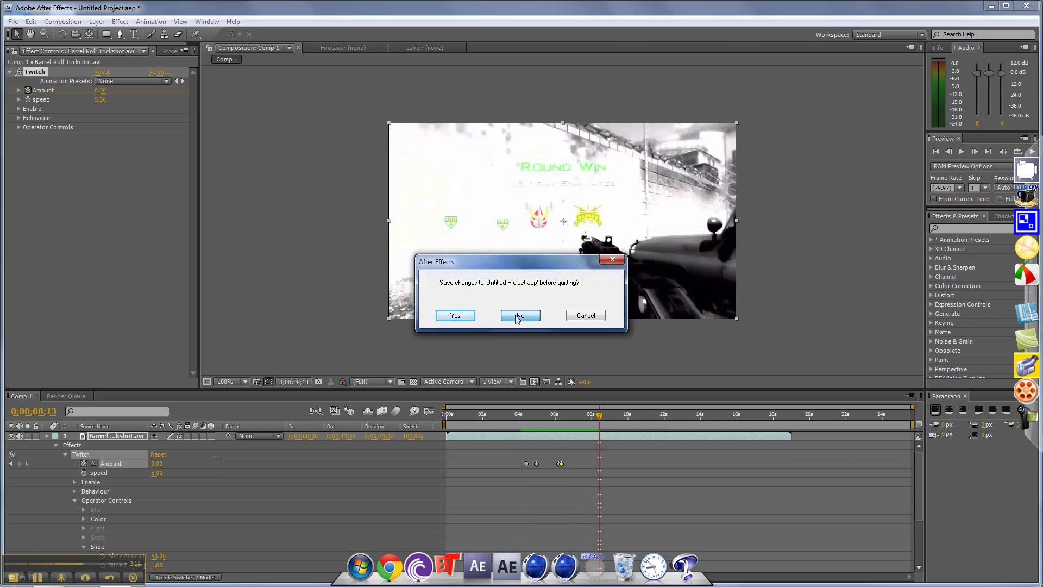